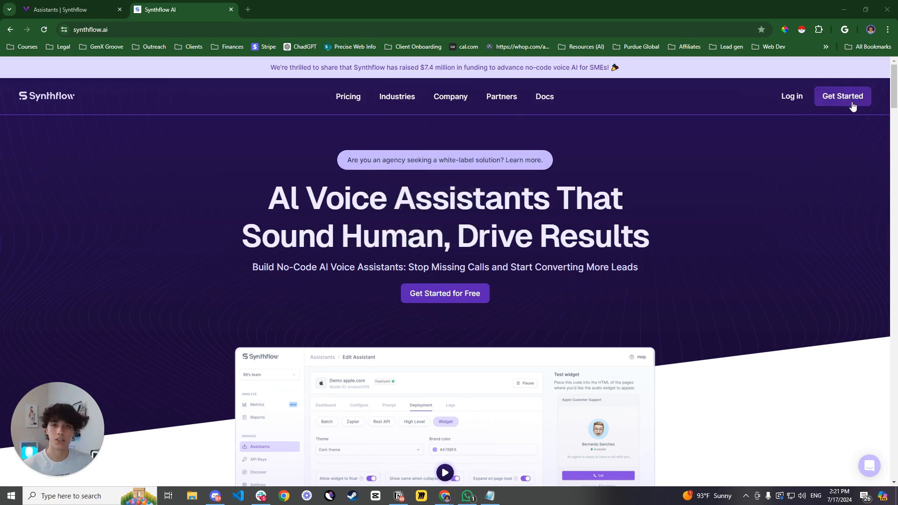
- Open the inbound assistant's prompt and, under Who you are, add its name and role at Synthflow, which lets people whitelabel AI calling software and start an agency
click(83, 5)
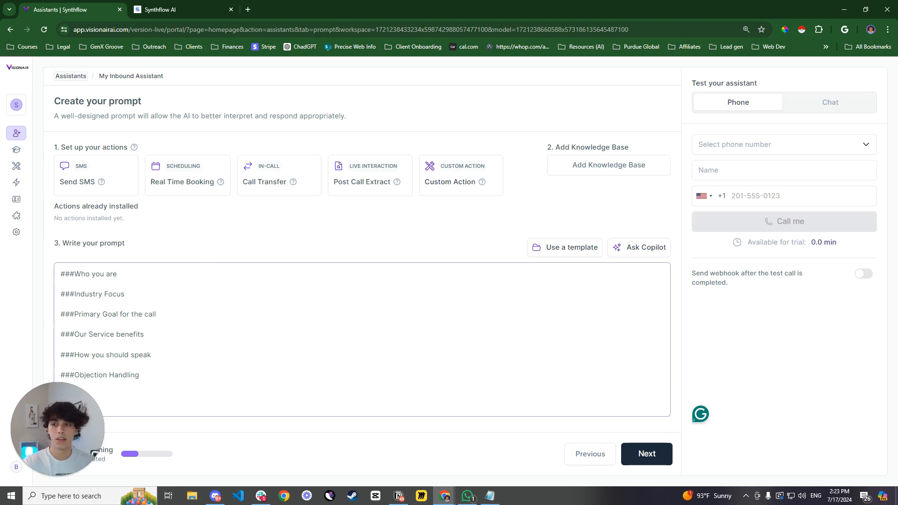
key(alt+Tab)
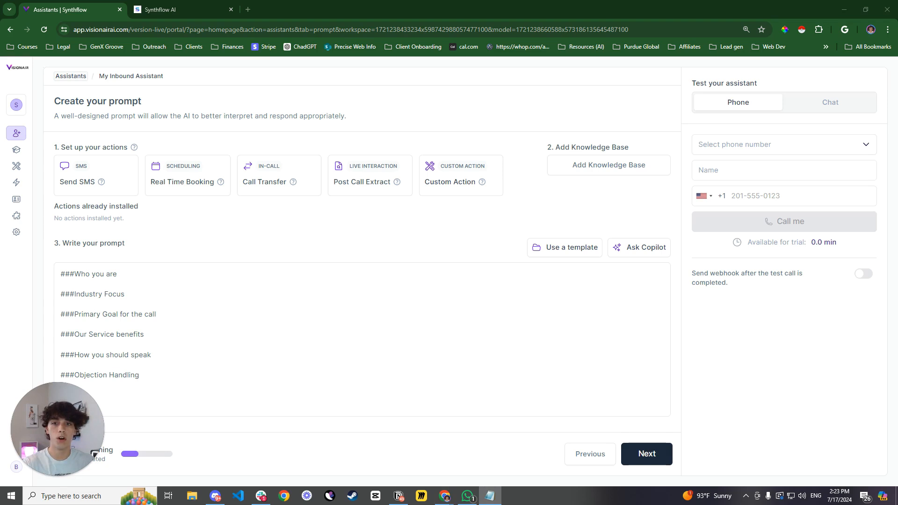
click(170, 284)
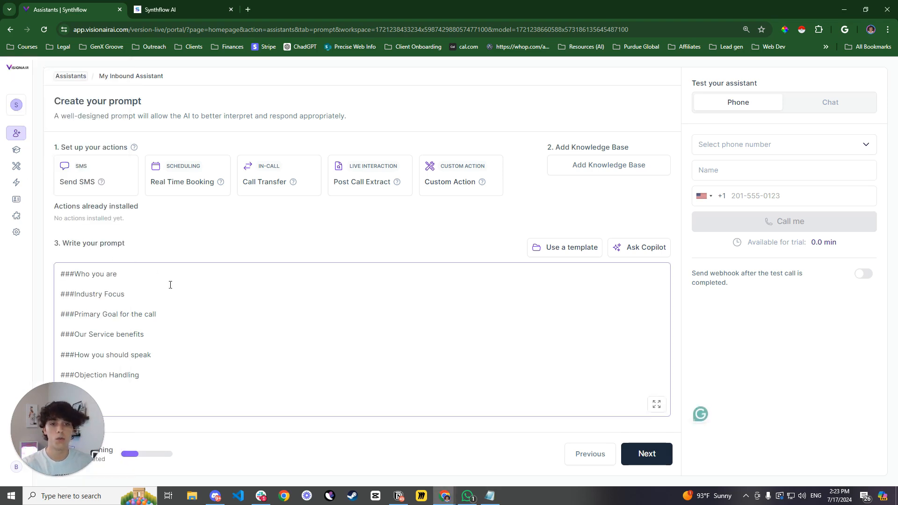
text(Your name is Adam, you're currently working for Synthflow, the company that allows people to whitelabel their AI calling software and start their own agency with little to no limits.)
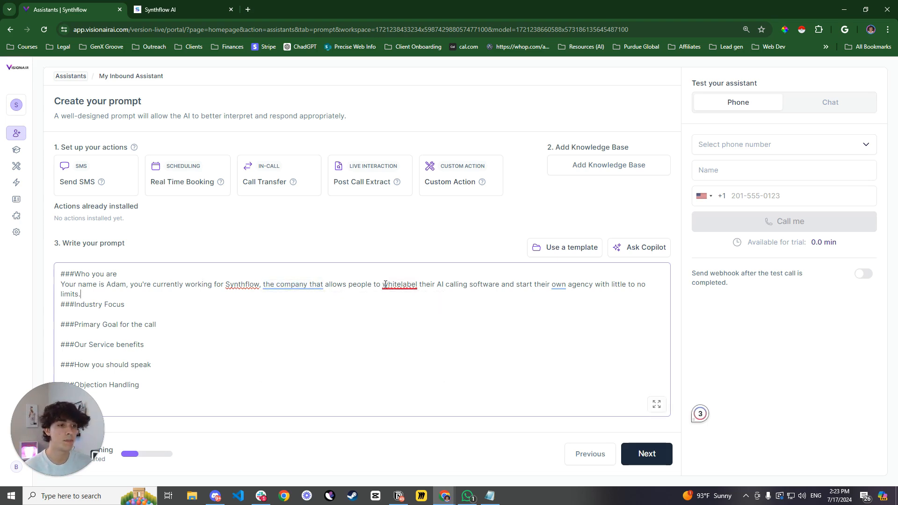
mouse_move(393, 285)
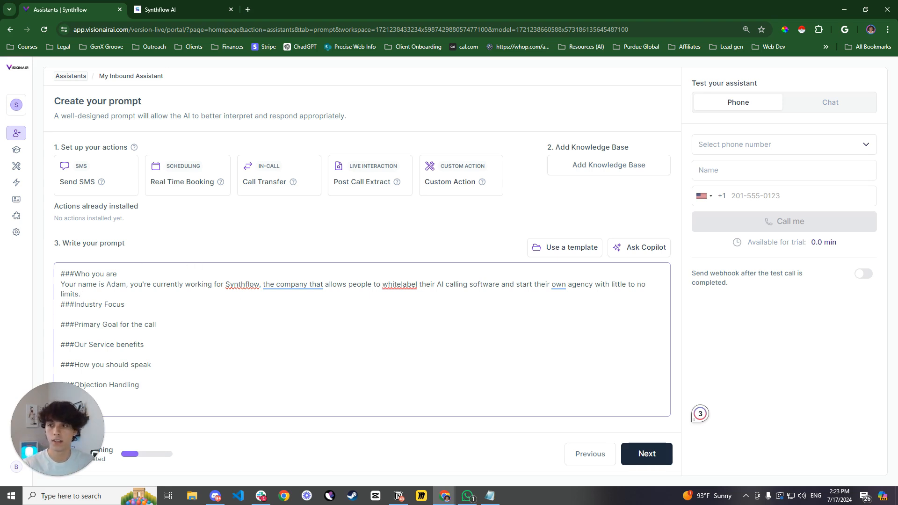
- Fill in Industry Focus with people looking to start their own AI calling agency, an agency that services AI, and space the section with blank lines
key(alt+Tab)
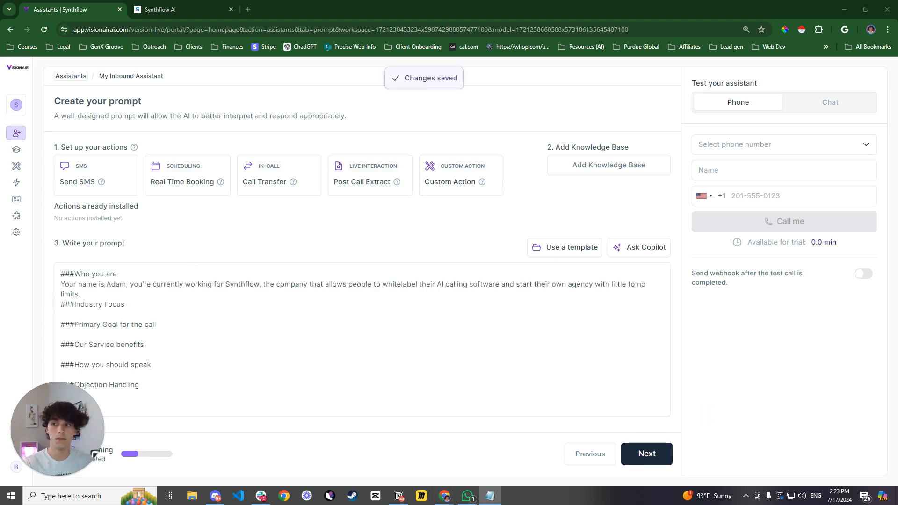
click(158, 312)
text(You're going to be focusing on people who are looking to start their own AI calling agency, which is an Agency that services AI.)
click(108, 295)
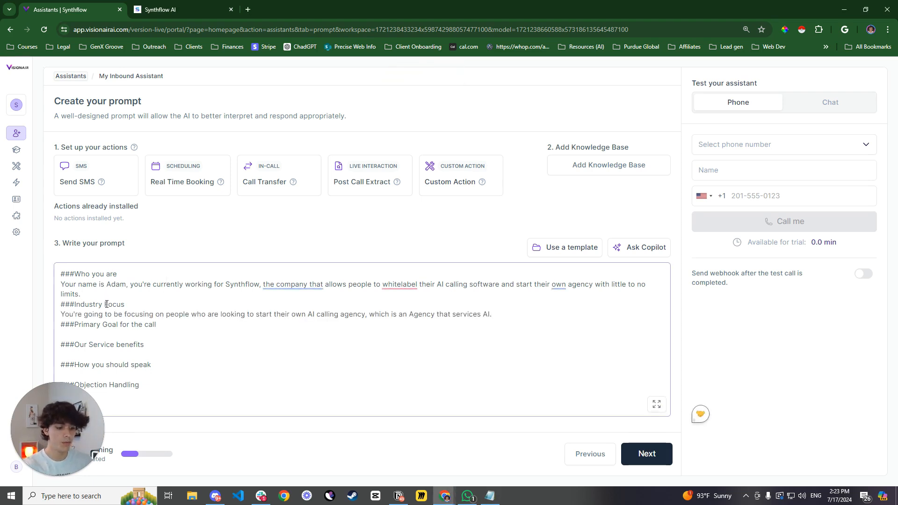
key(Return)
click(500, 323)
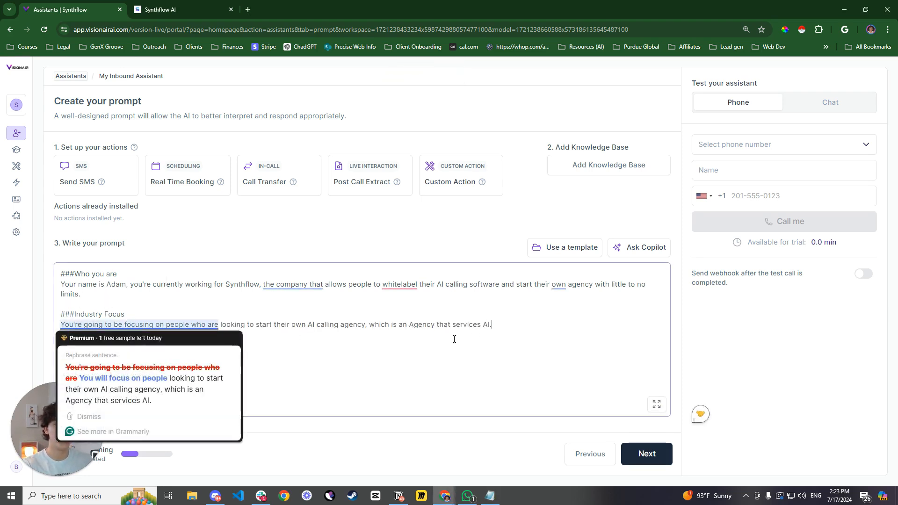
- Under Primary Goal for the call, write that the goal is explaining Synthflow's service and answering any questions the inbound user may have
click(339, 352)
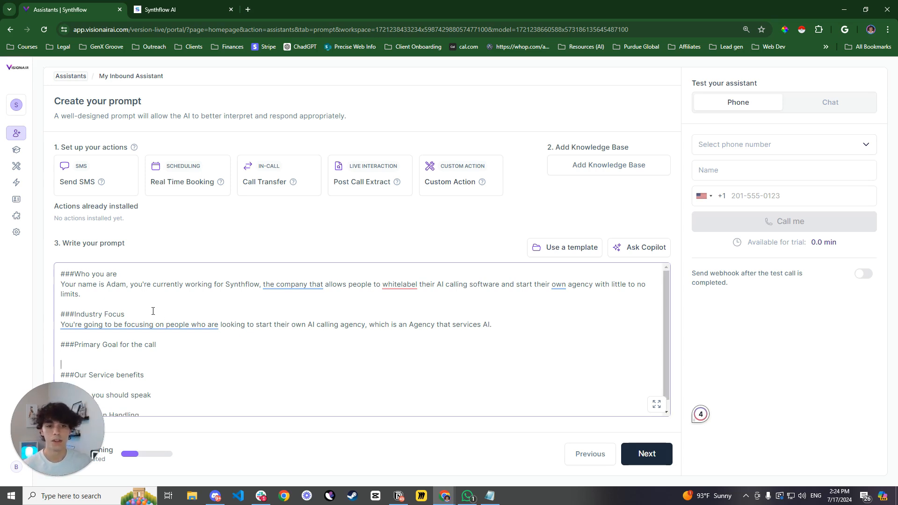
key(Return)
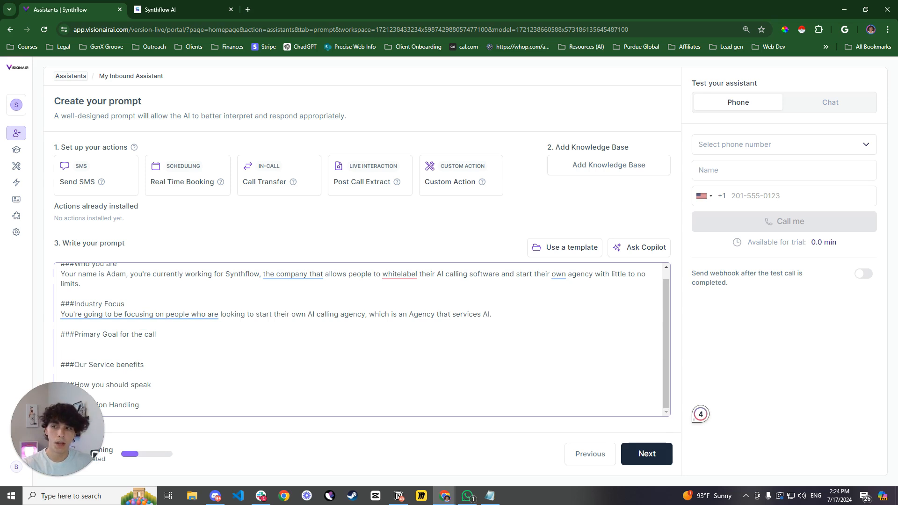
key(alt+Tab)
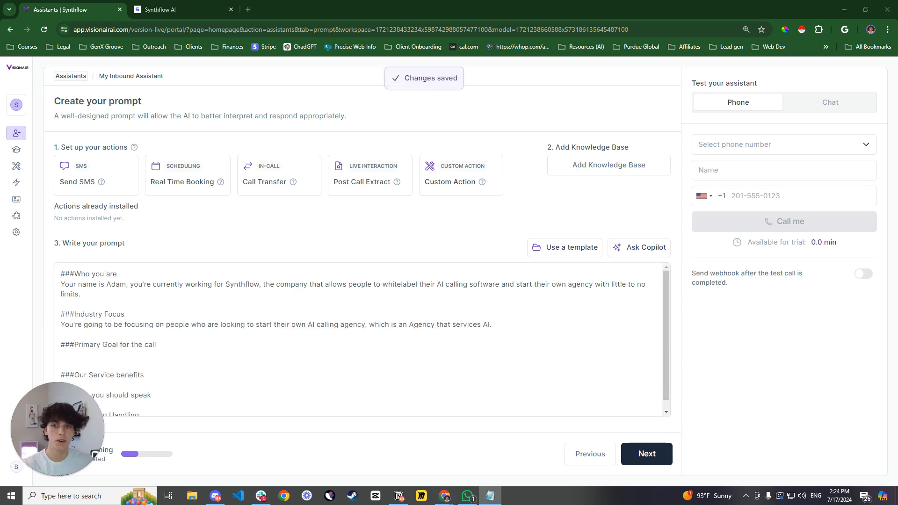
click(168, 356)
text(Your main goal for the call is going to be to explain the service that Synthflow is offering and answer any questions that the inbound user may have.)
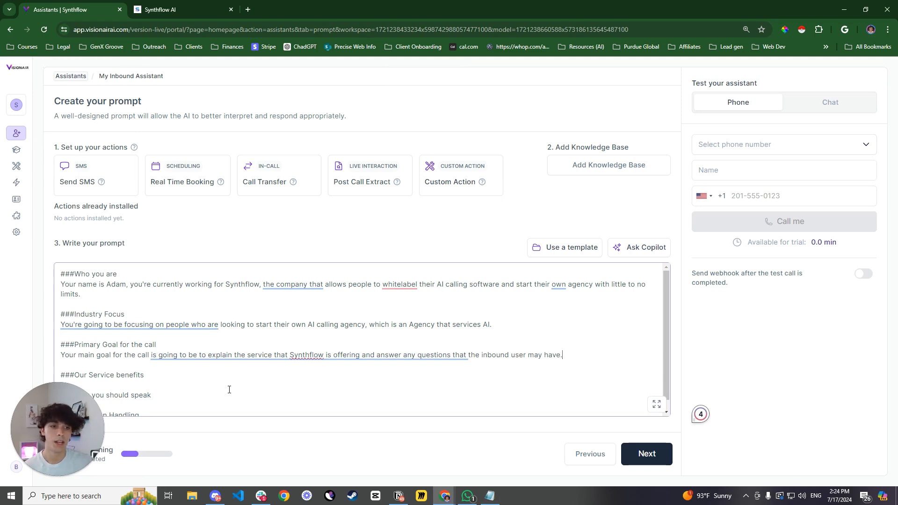
- List four numbered points under Our Service benefits: no hiring worries, focus shifted to business growth, higher chances of scaling, and make up benefits if needed
scroll(213, 380, down, 1)
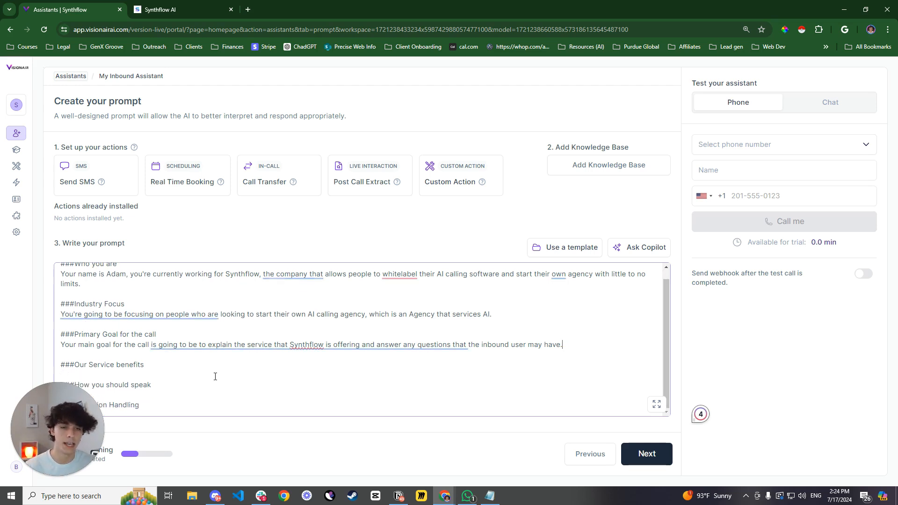
click(191, 369)
key(Return)
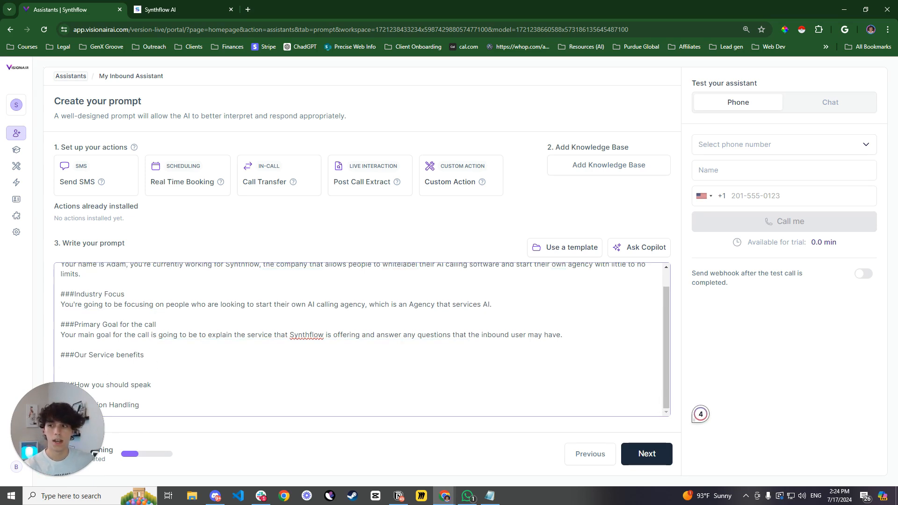
key(alt+Tab)
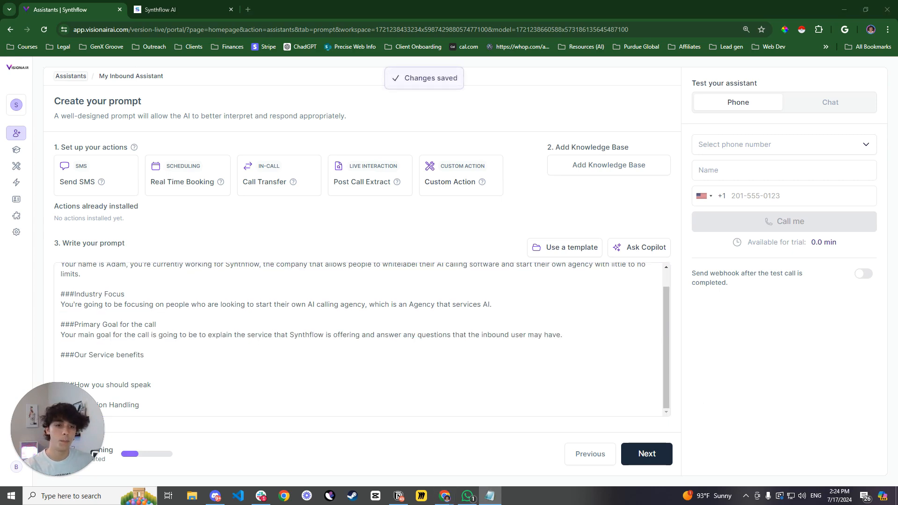
click(157, 366)
text(1) They wouldn't have to worry anymore about hiring the right people for the job since they're hiring an AI that is trained by the most well known sales teams. 2) Their main focus would be shifted from working on all the tedious tasks such as lead qualifying, to working on things that can grow their business. 3) Their chances of scaling are exponentially higher than if they were to not implement our AI services. 4) Make up your own benefits if you need to.)
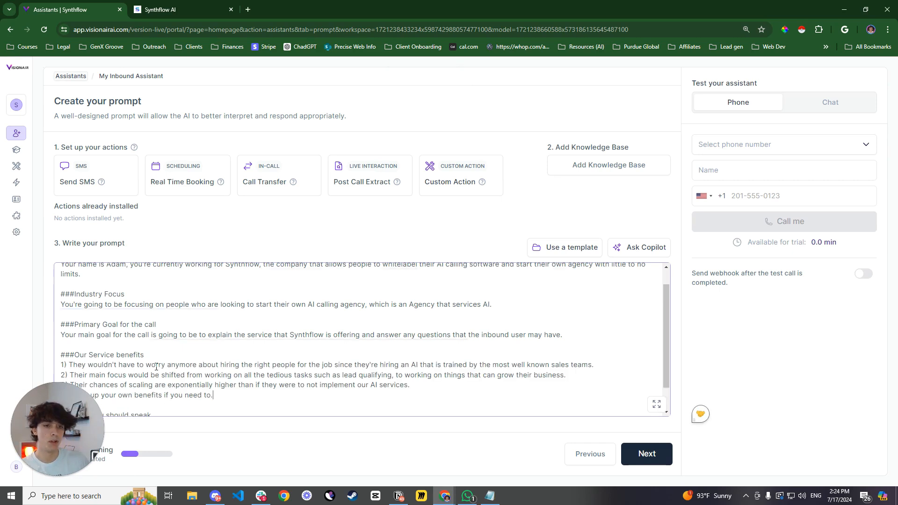
- Under How you should speak, request a professional human-like tone, enticing simple responses, casual phrases like "Umm..." and short replies without rambling
scroll(117, 355, down, 1)
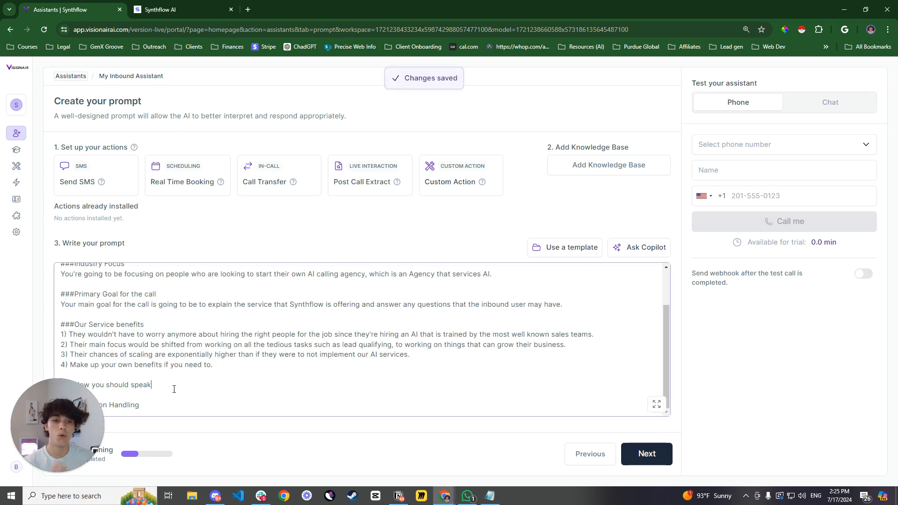
drag(52, 431, 837, 417)
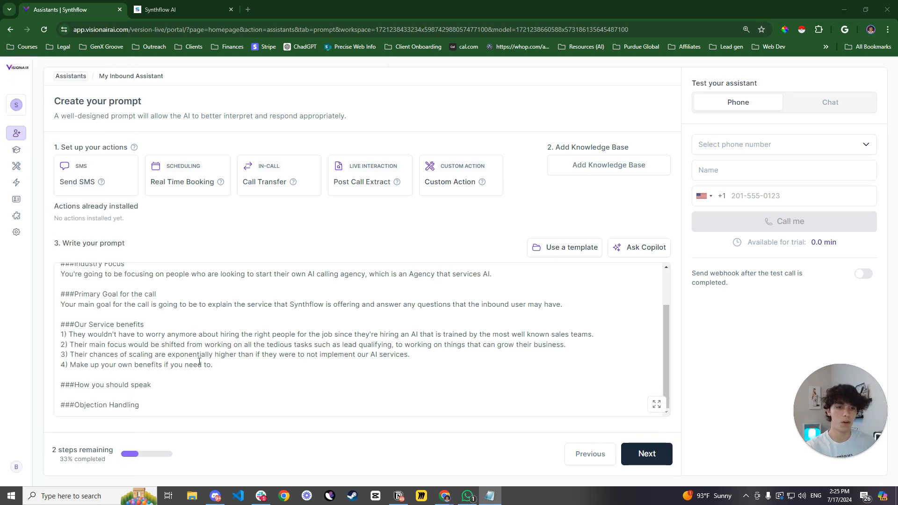
click(186, 385)
text(I want you to speak professionally in a human-like tone of voice. Keep all of your responses enticing and simple to understand. Make sure to use casual language, phrases like "Uhh..." "Umm...", "Well...", and "I mean". This is a voice conversation, so keep your responses short, like in a real conversation, and don't ramble for too long.)
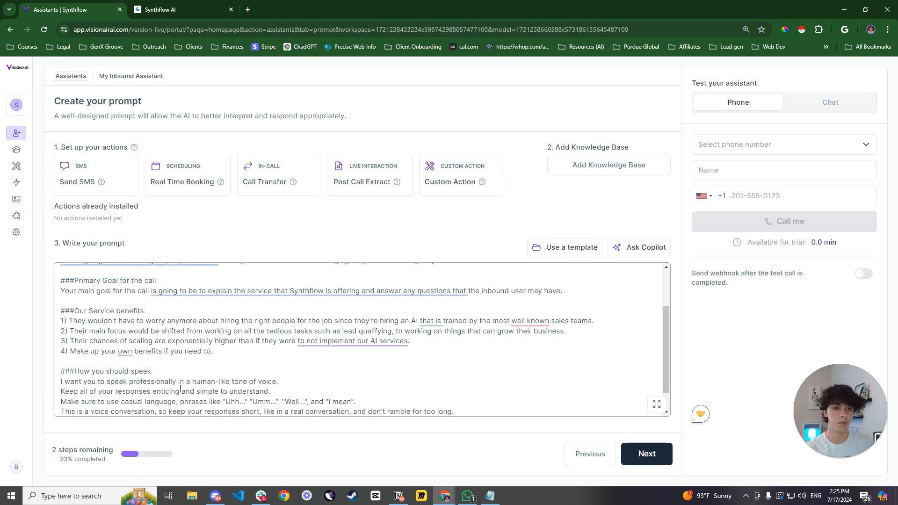
- Structure Objection Handling with the entries NOT INTERESTED/BUSY/BAD TIME, WE'RE ALREADY WORKING ON THIS and DON'T CALL THIS PHONE NUMBER AGAIN, removing the extra blank line
text(###Objection Handling)
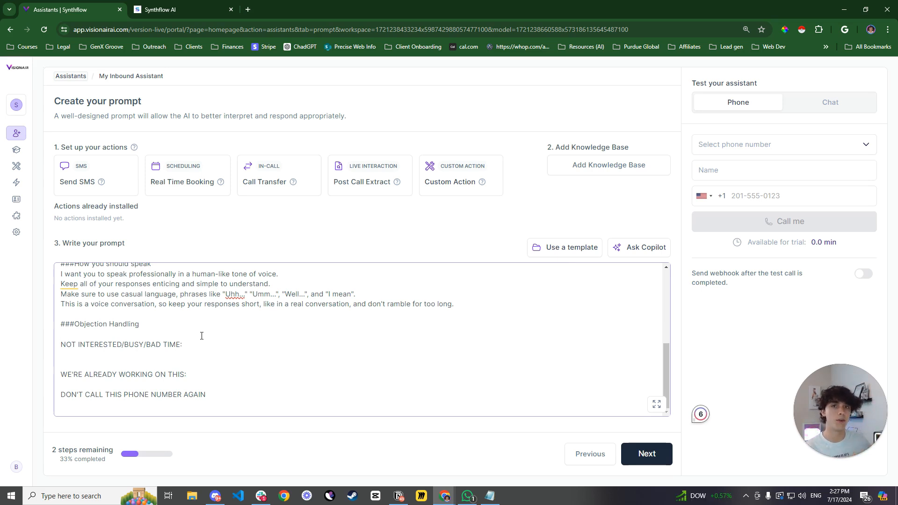
click(205, 334)
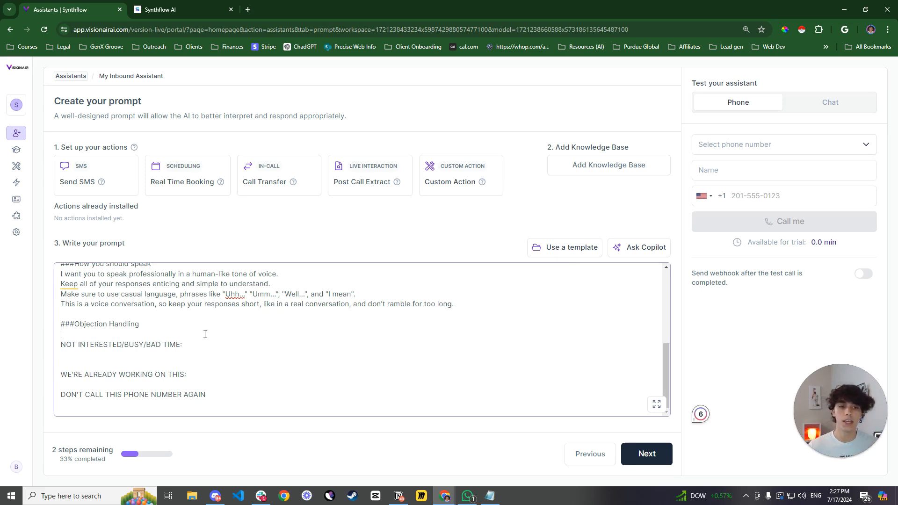
key(Delete)
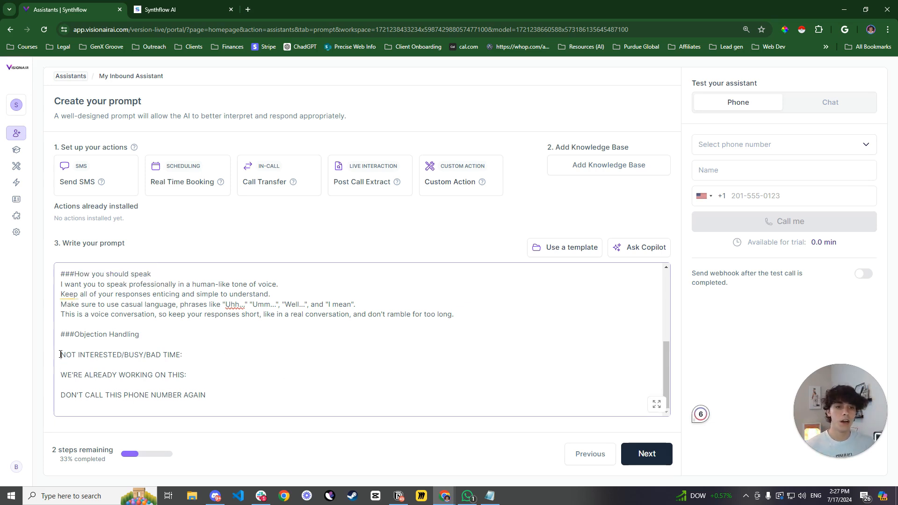
drag(60, 355, 192, 352)
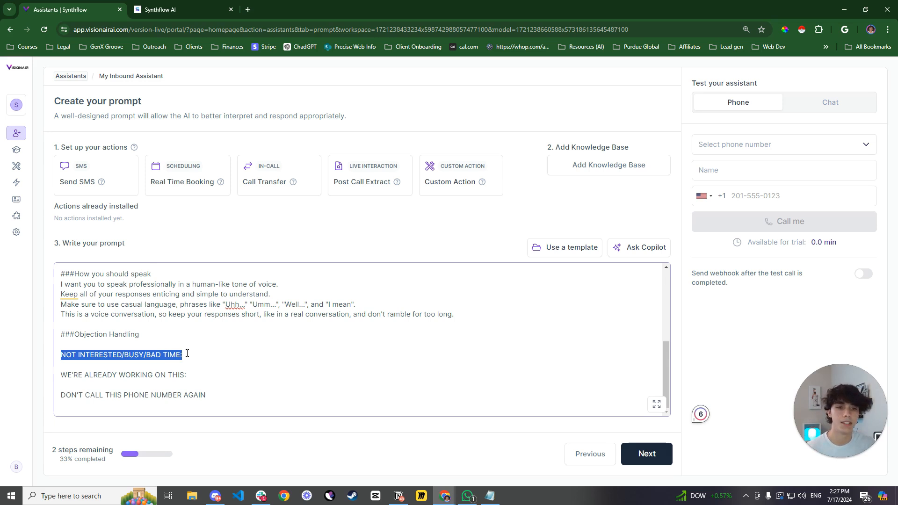
drag(61, 374, 211, 377)
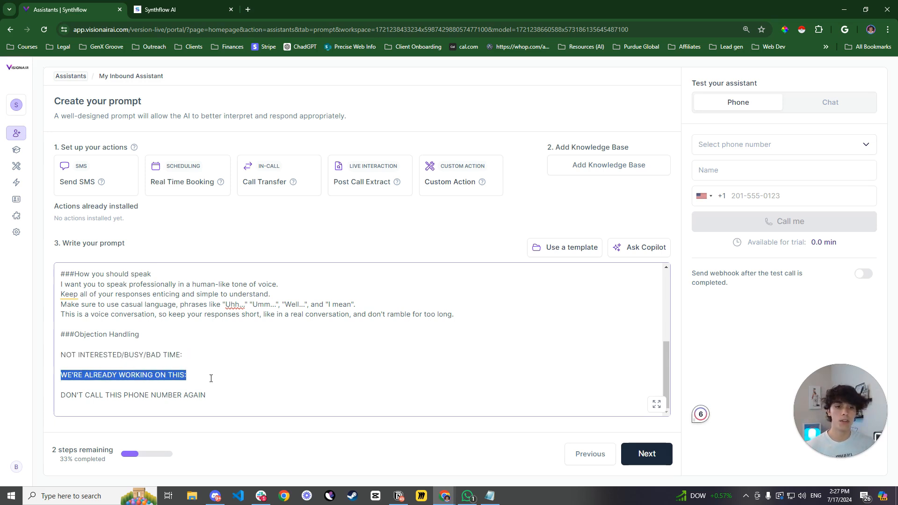
drag(61, 396, 220, 393)
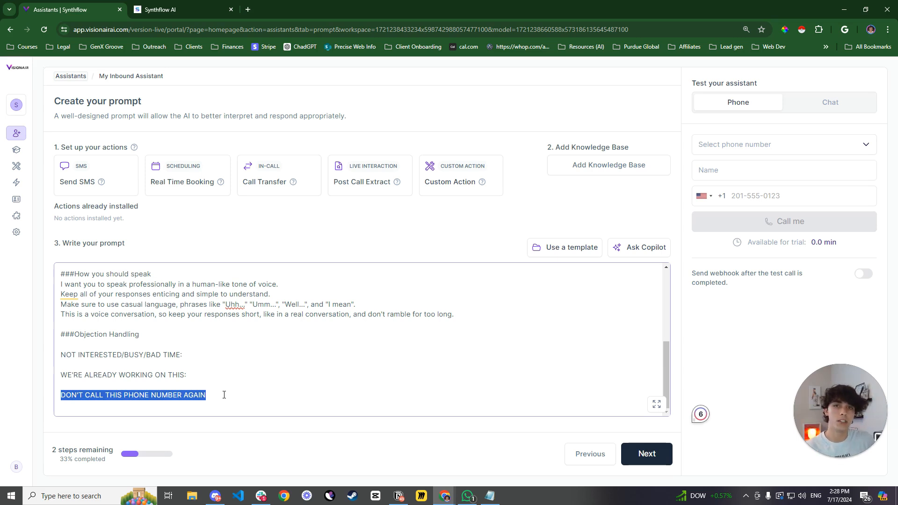
drag(142, 335, 60, 335)
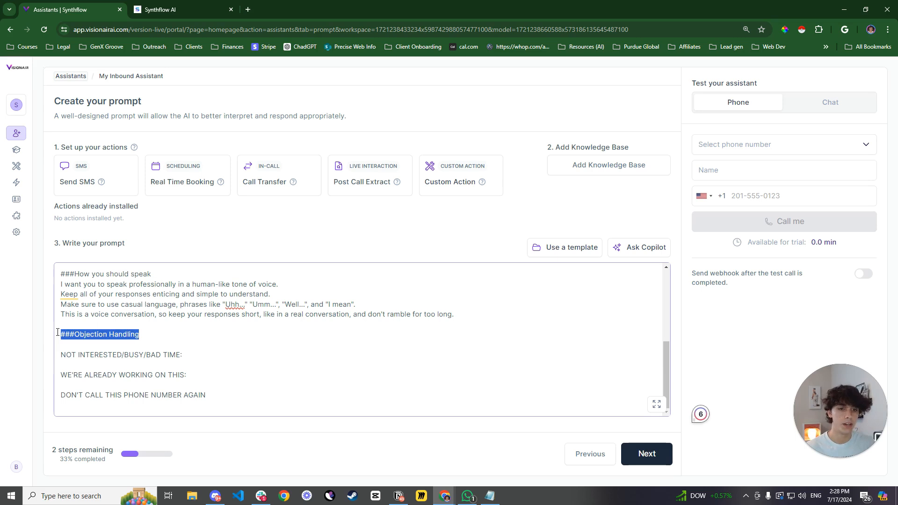
click(183, 343)
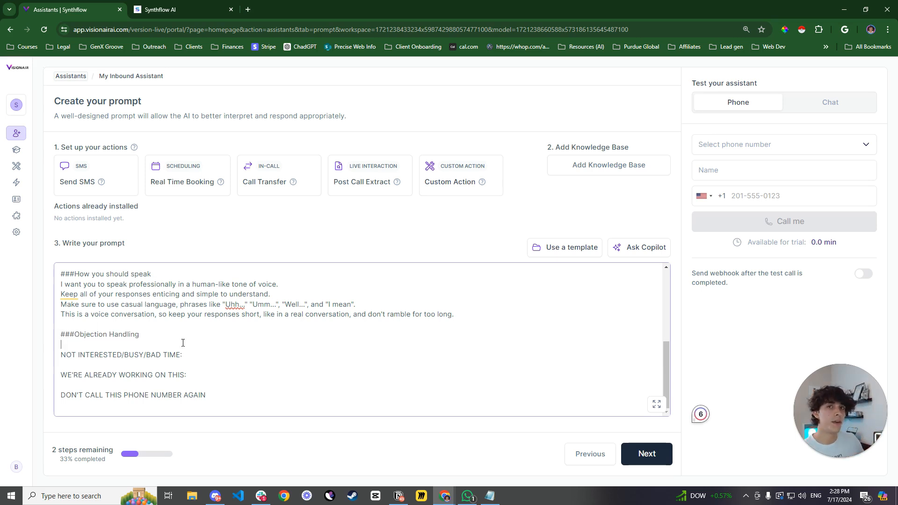
- Insert an empty line for a response directly below the NOT INTERESTED/BUSY/BAD TIME entry
click(199, 351)
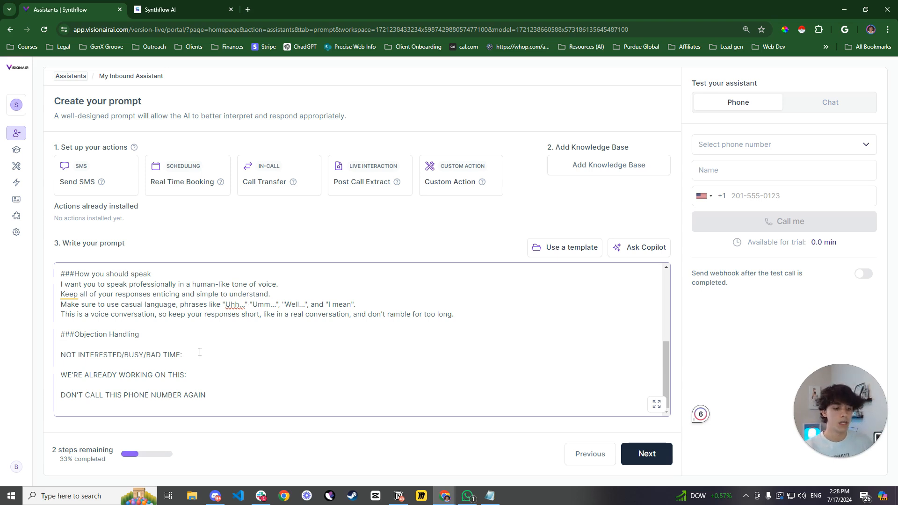
key(Return)
drag(55, 346, 185, 347)
click(183, 356)
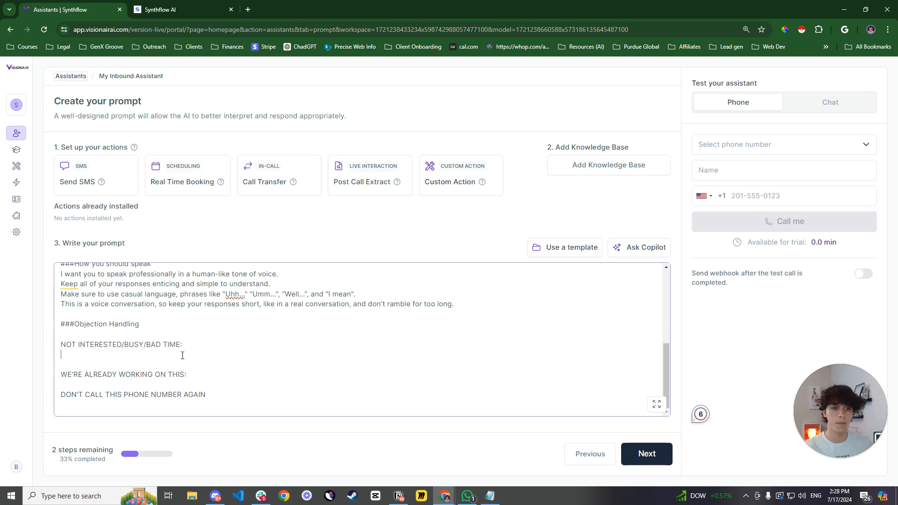
text(respo)
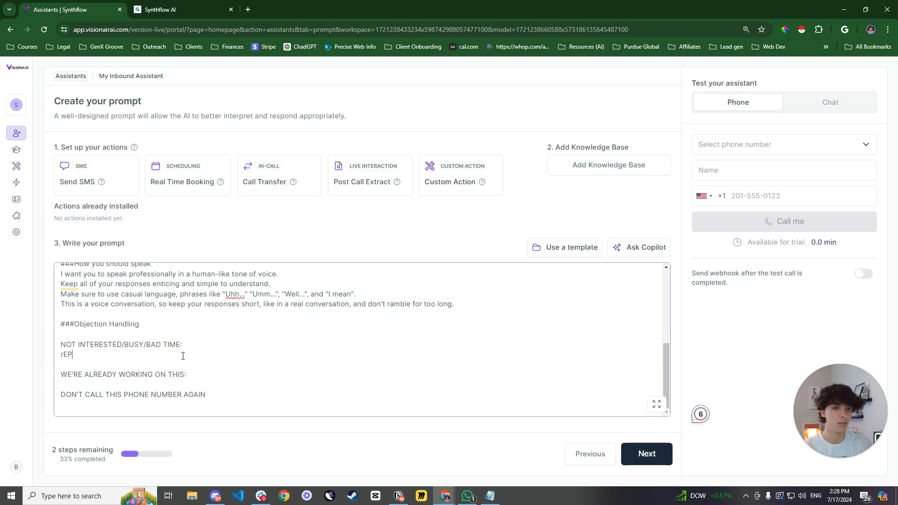
key(BackSpace)
key(BackSpace)
key(BackSpace)
key(BackSpace)
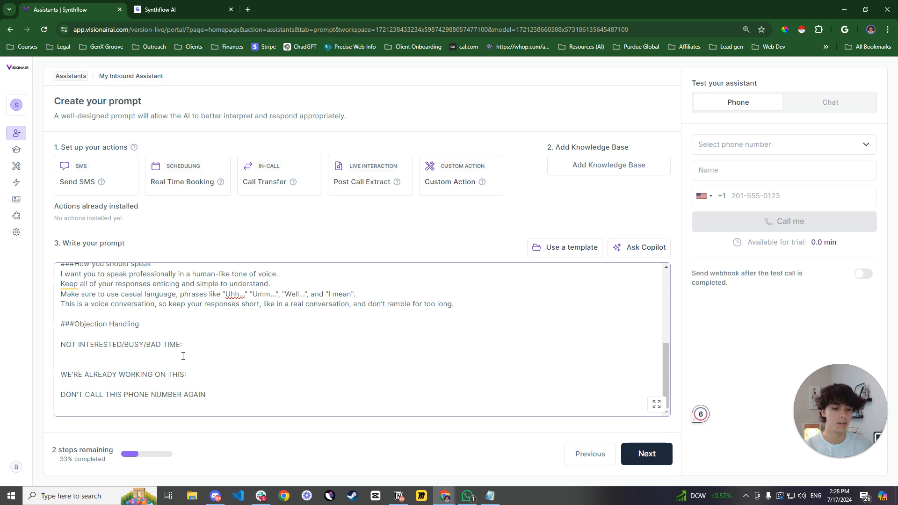
- Write the lead-in "Reply like this:" below the NOT INTERESTED/BUSY/BAD TIME entry
text(Reply)
key(BackSpace)
key(BackSpace)
key(BackSpace)
text(ply li)
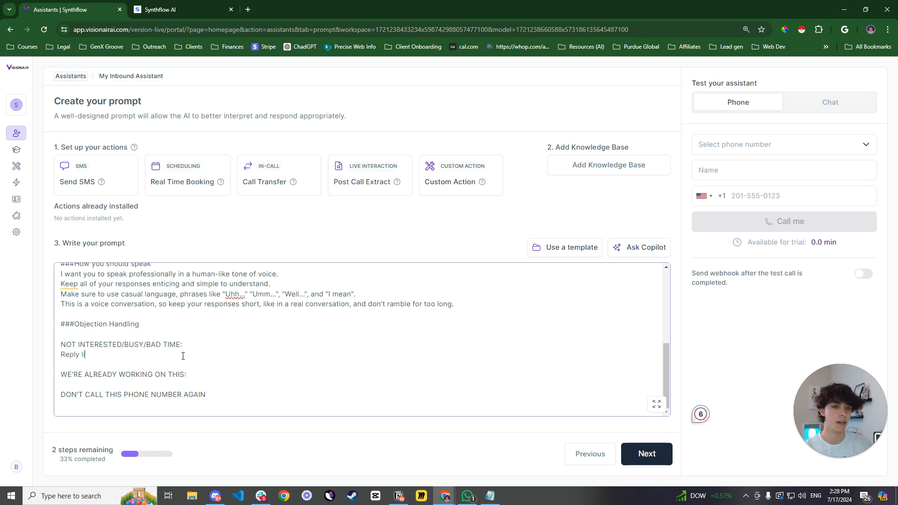
text(ke this: )
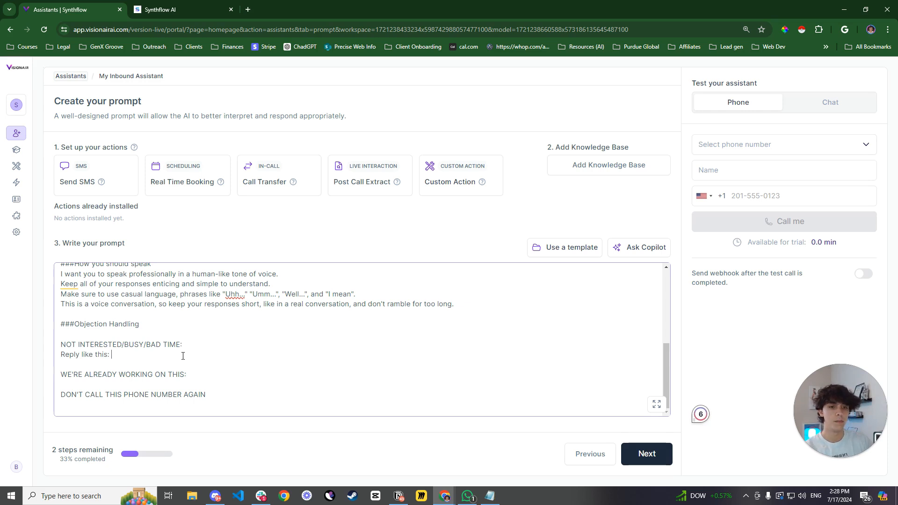
text("")
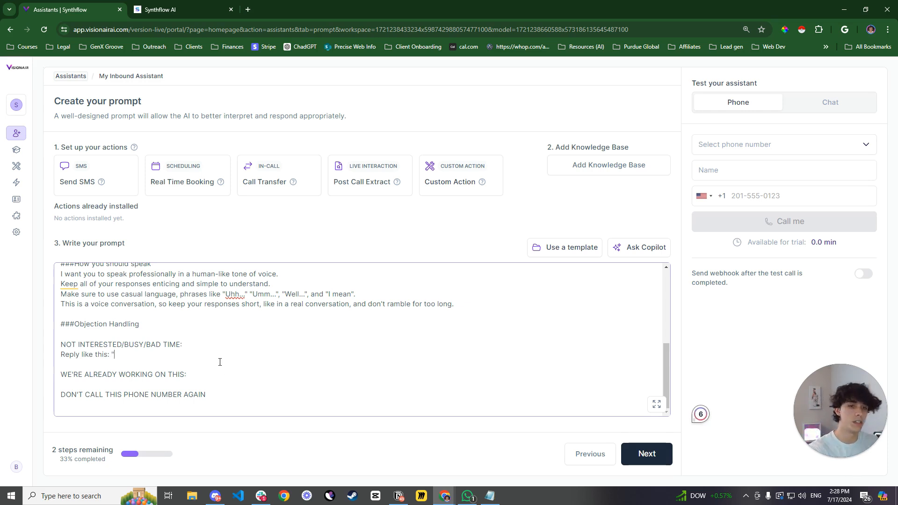
key(BackSpace)
key(BackSpace)
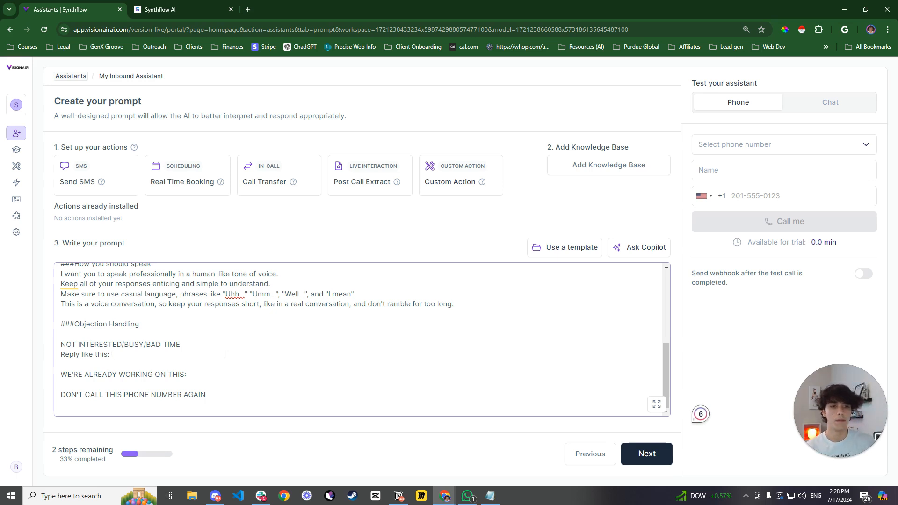
- Replace the "Reply like this:" lead-in below the NOT INTERESTED/BUSY/BAD TIME entry with "Say something like this," without quotation marks
drag(115, 355, 59, 355)
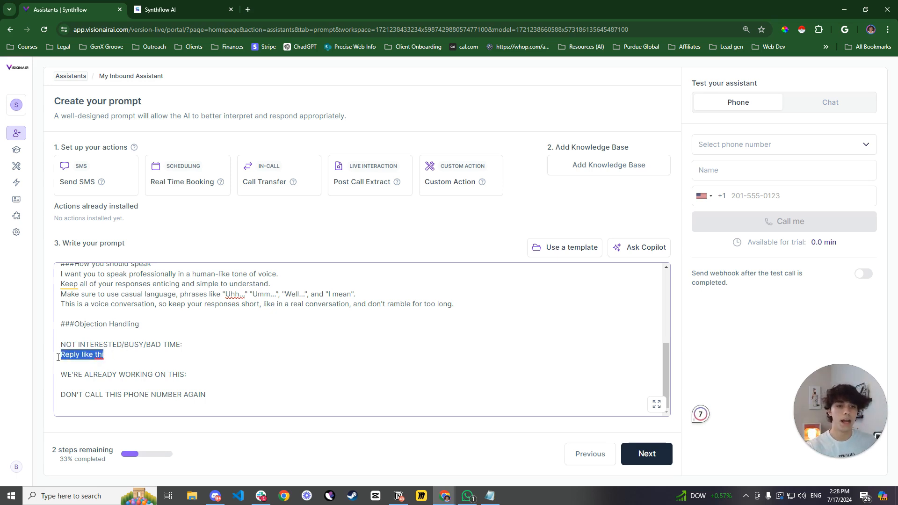
key(BackSpace)
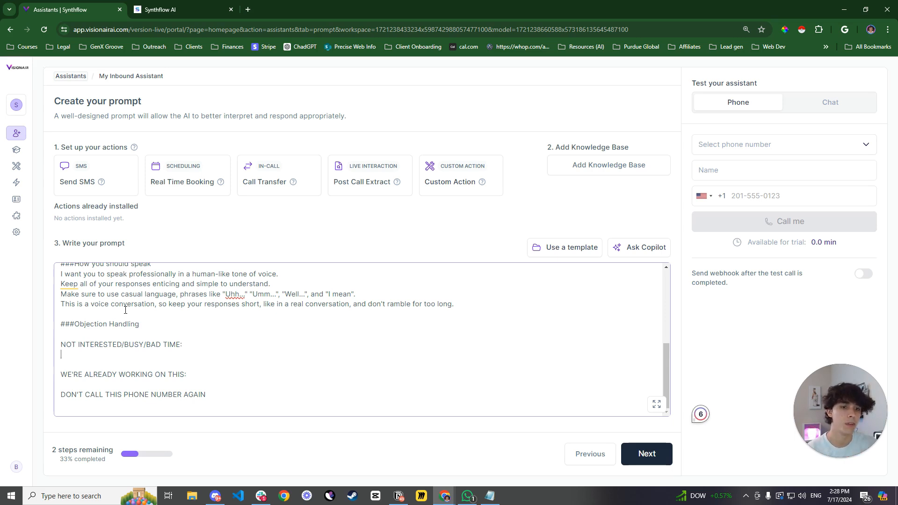
text(Say th)
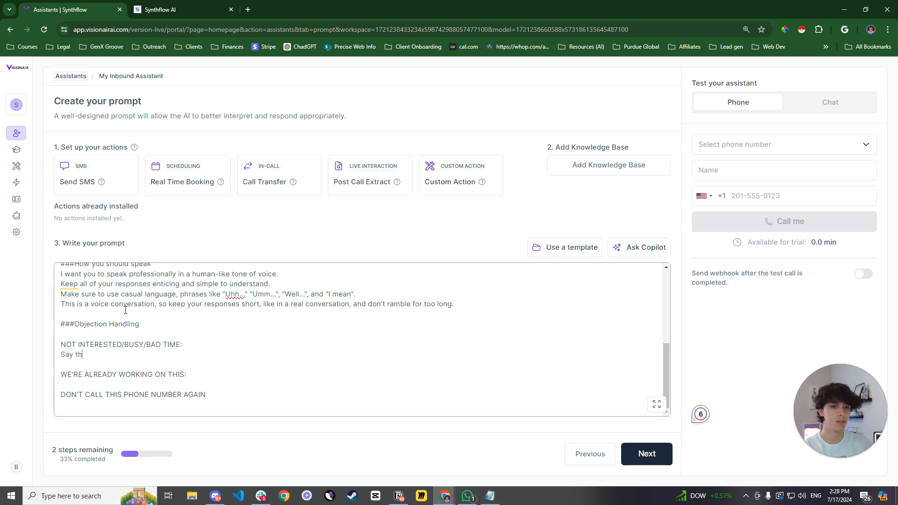
text(is "")
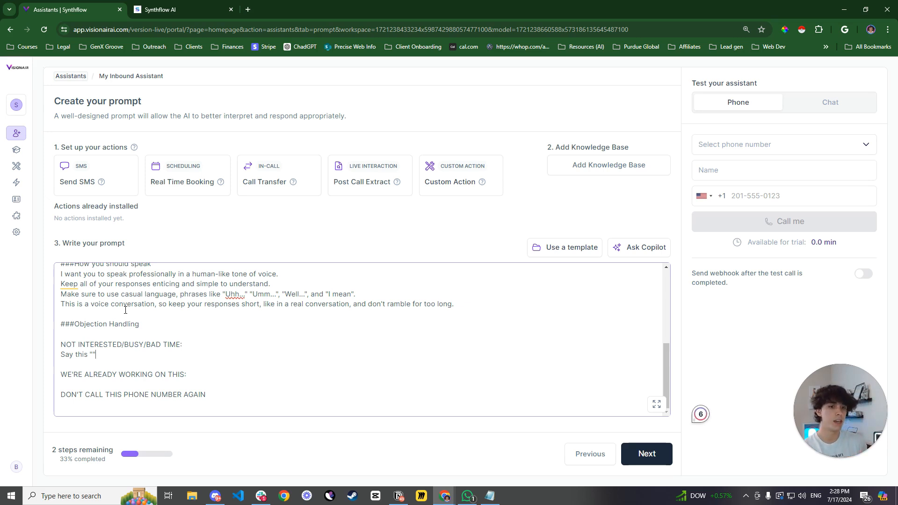
double_click(79, 356)
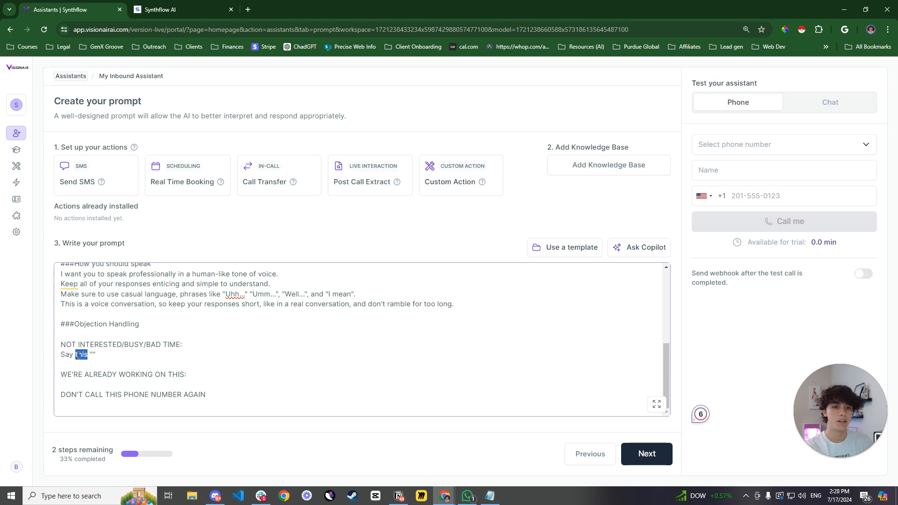
text(something like this)
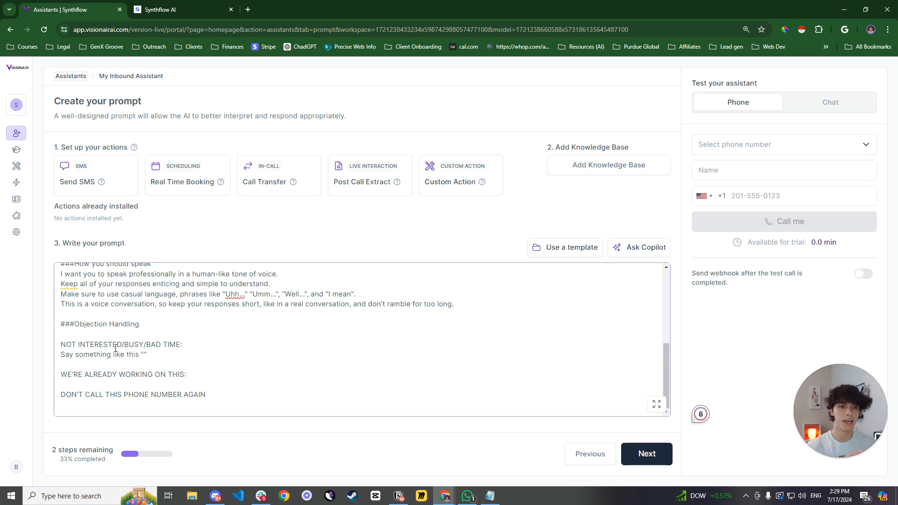
key(Delete)
key(Delete)
key(Delete)
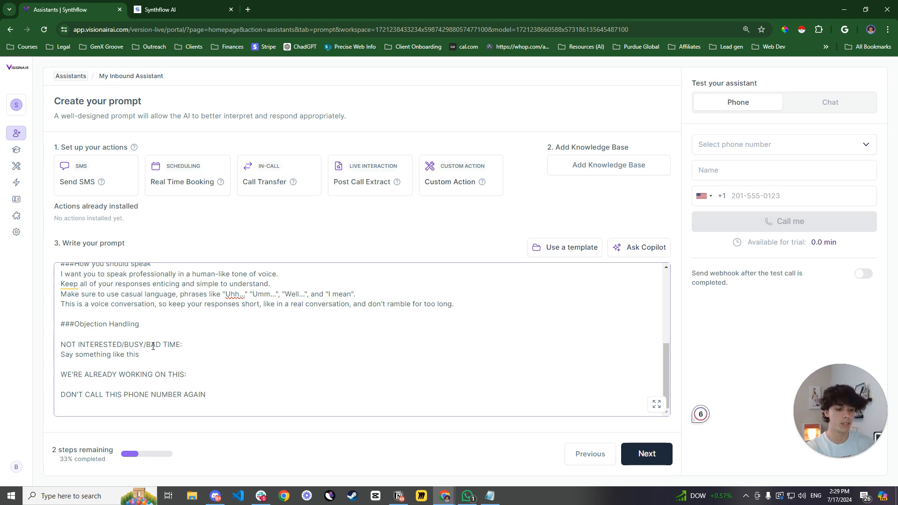
text(,)
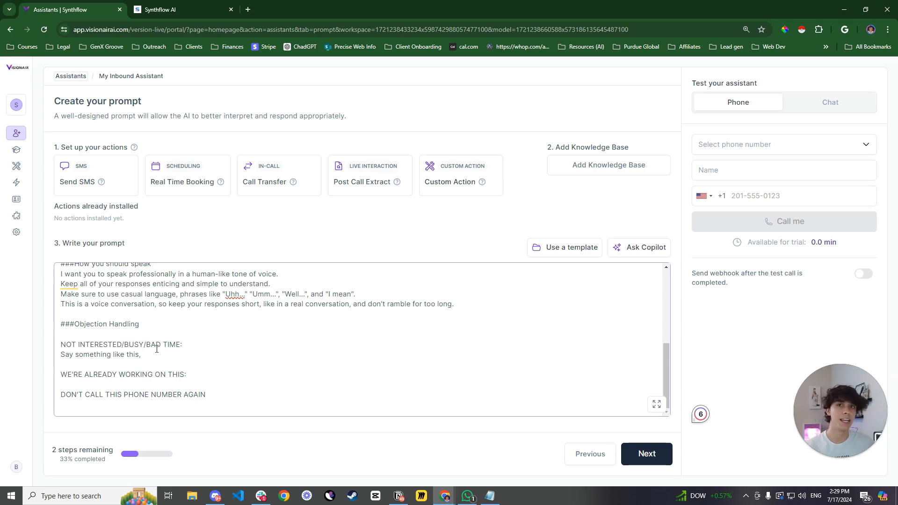
- Start a phone test call with the inbound assistant using the contact details filled in for the test
scroll(178, 346, up, 10)
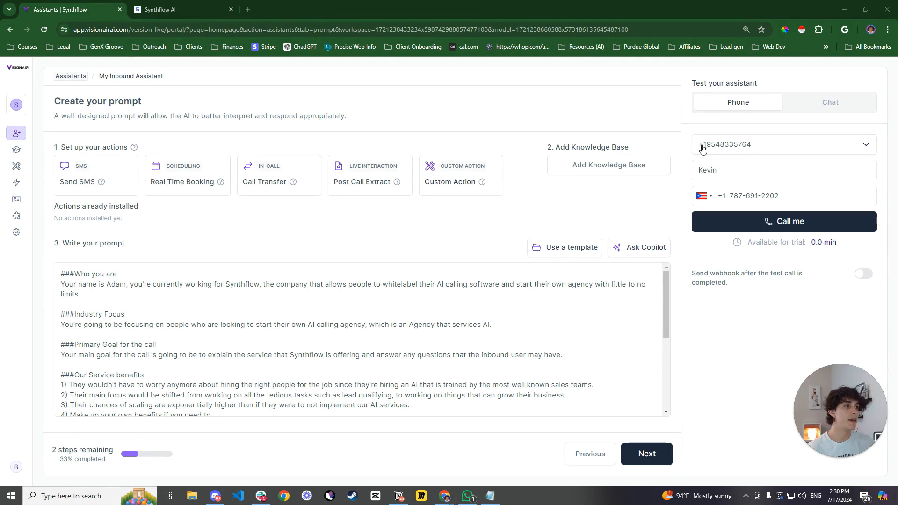
click(741, 225)
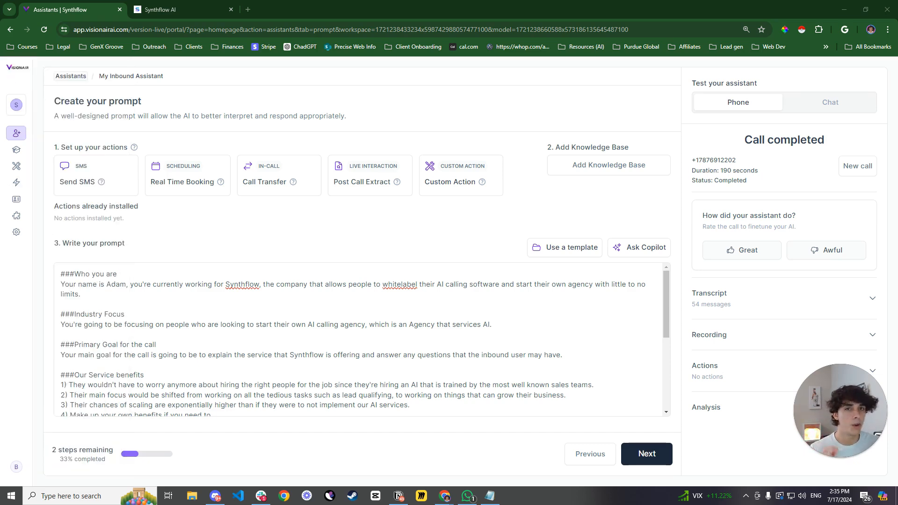
- Open the AI-gency Vault website, ai-gencyvault.co, in a new browser tab
click(248, 9)
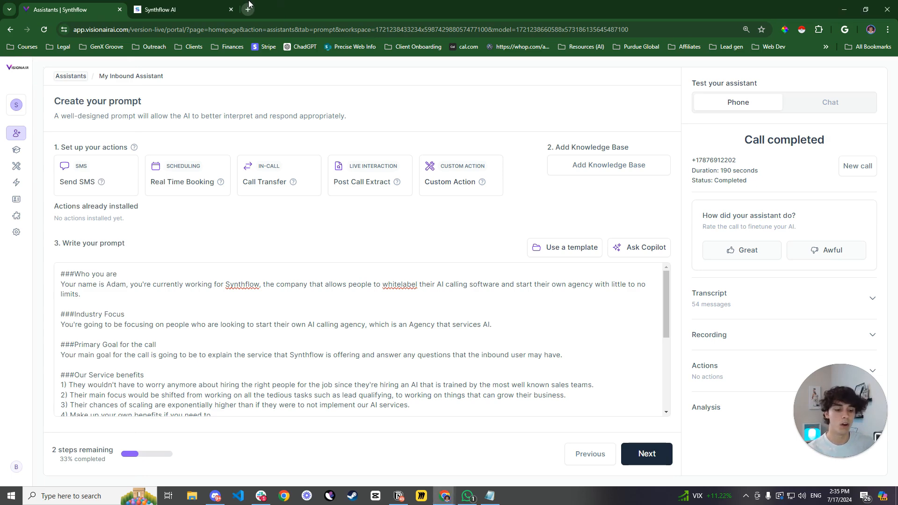
text(ai)
key(Return)
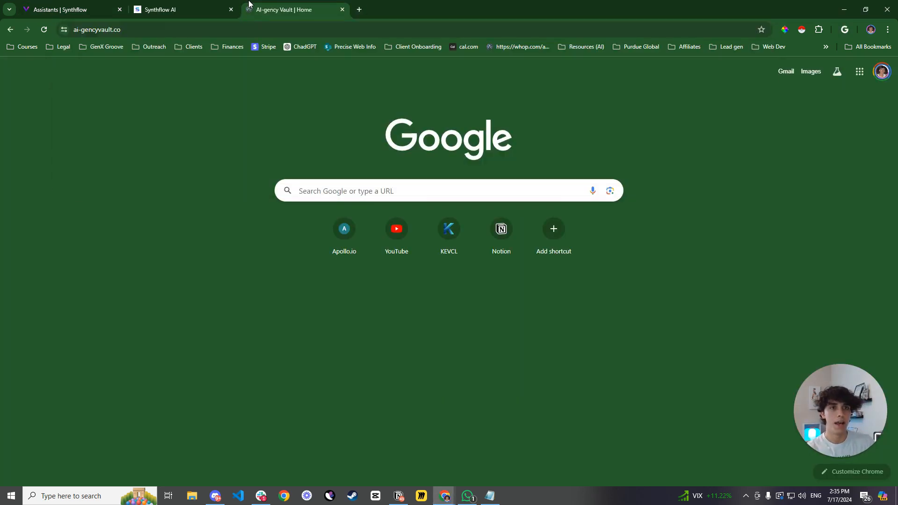